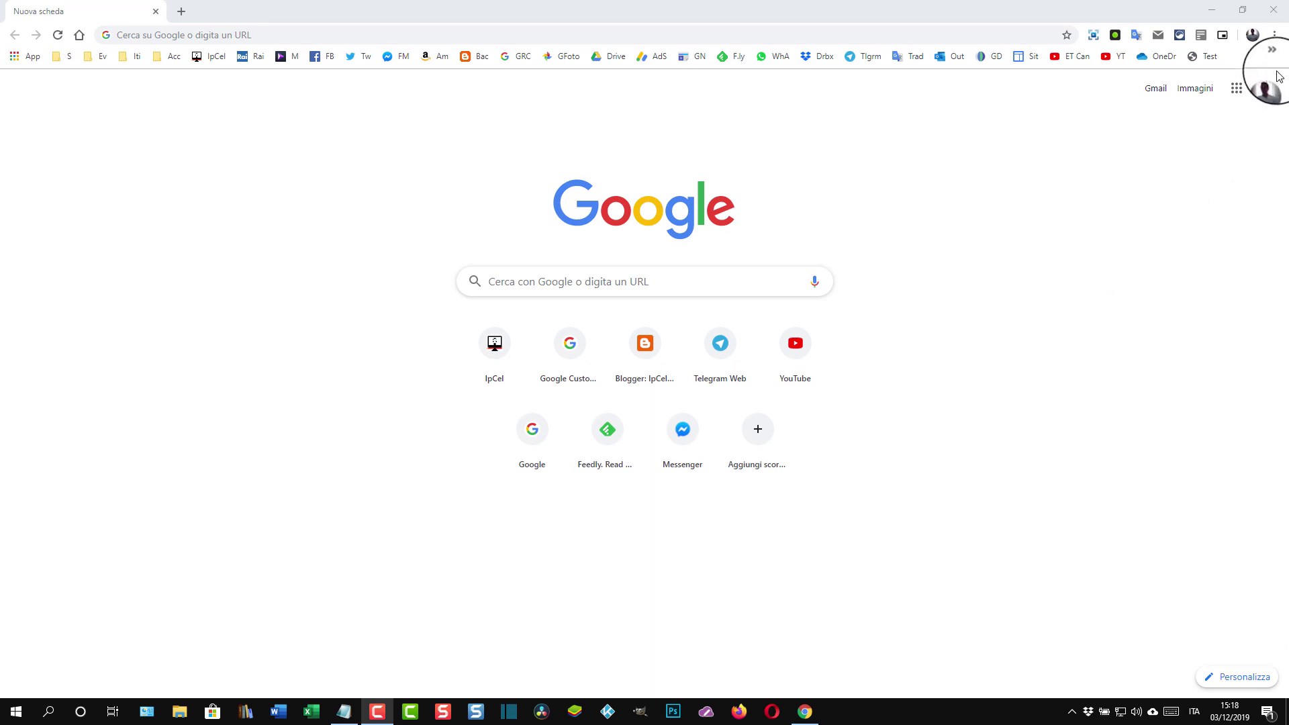
Open the bookmarked Modem Telecom Italia page and look over its modem status, connected devices and quick Wi-Fi configuration.
{"action": "left_click", "coordinate": [1272, 49]}
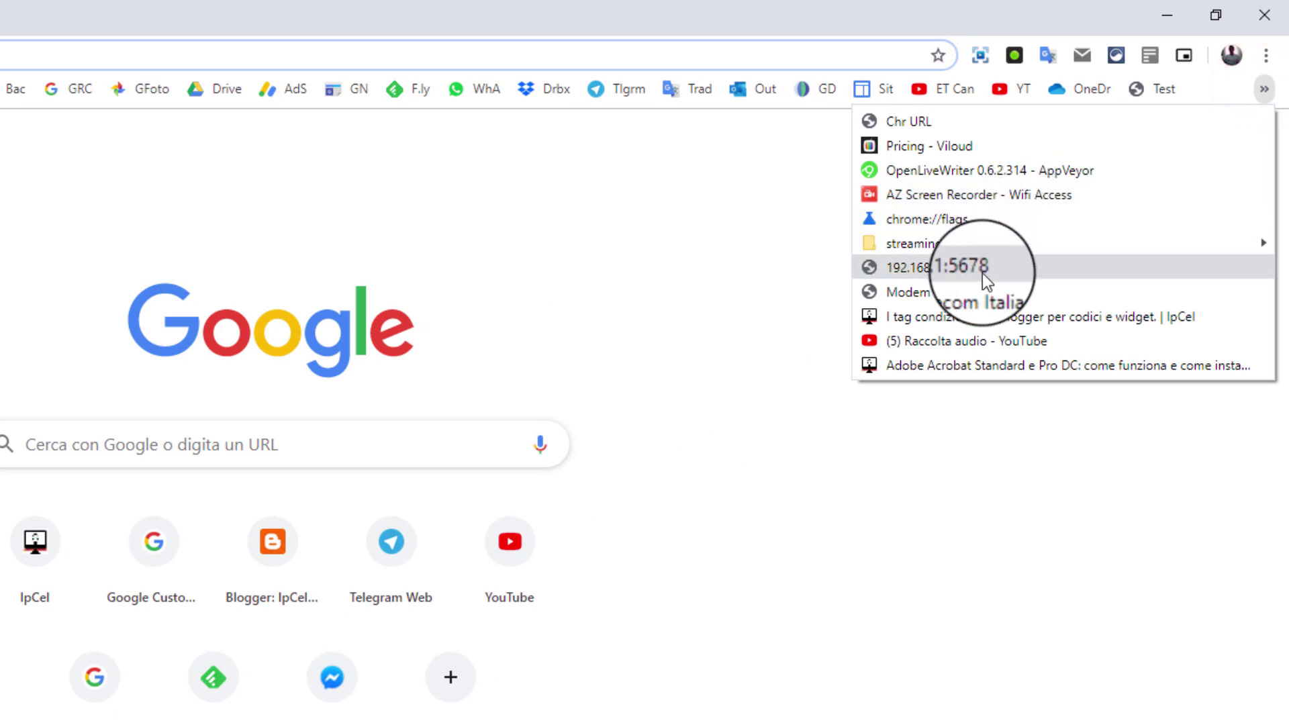
{"action": "left_click", "coordinate": [1000, 296]}
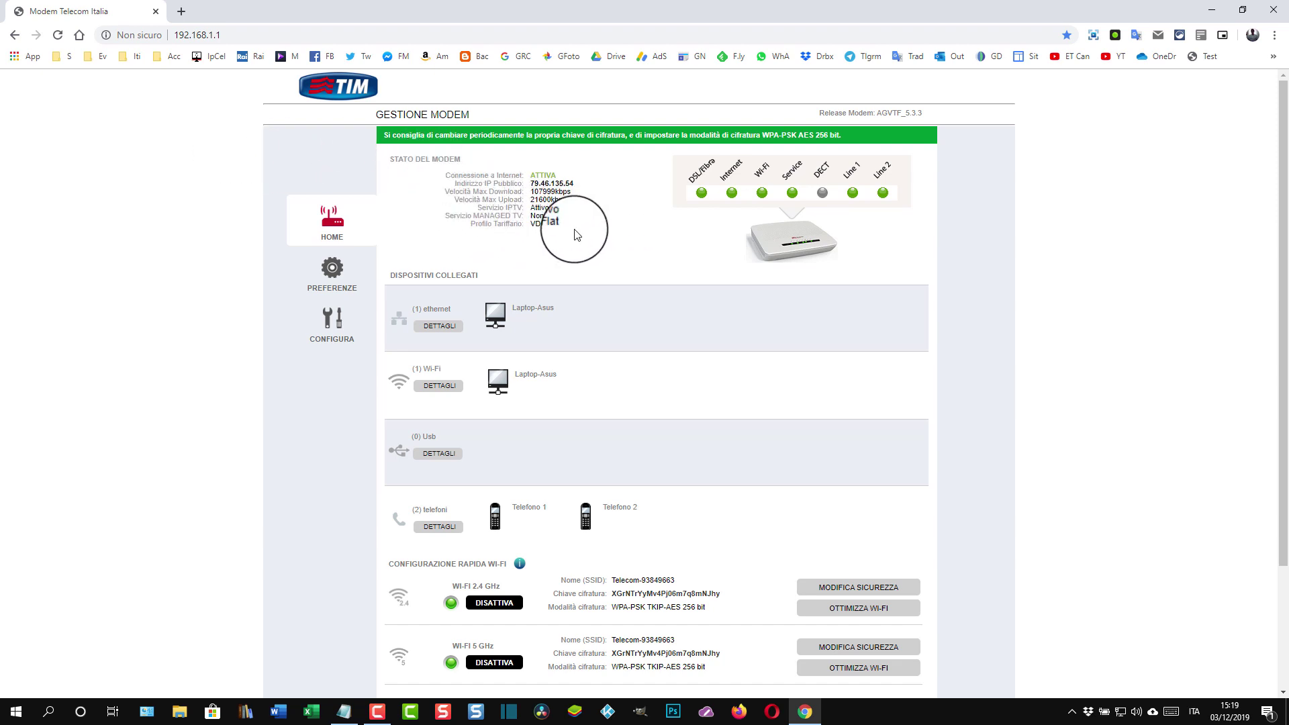
{"action": "scroll", "coordinate": [574, 234], "scroll_direction": "down", "scroll_amount": 1}
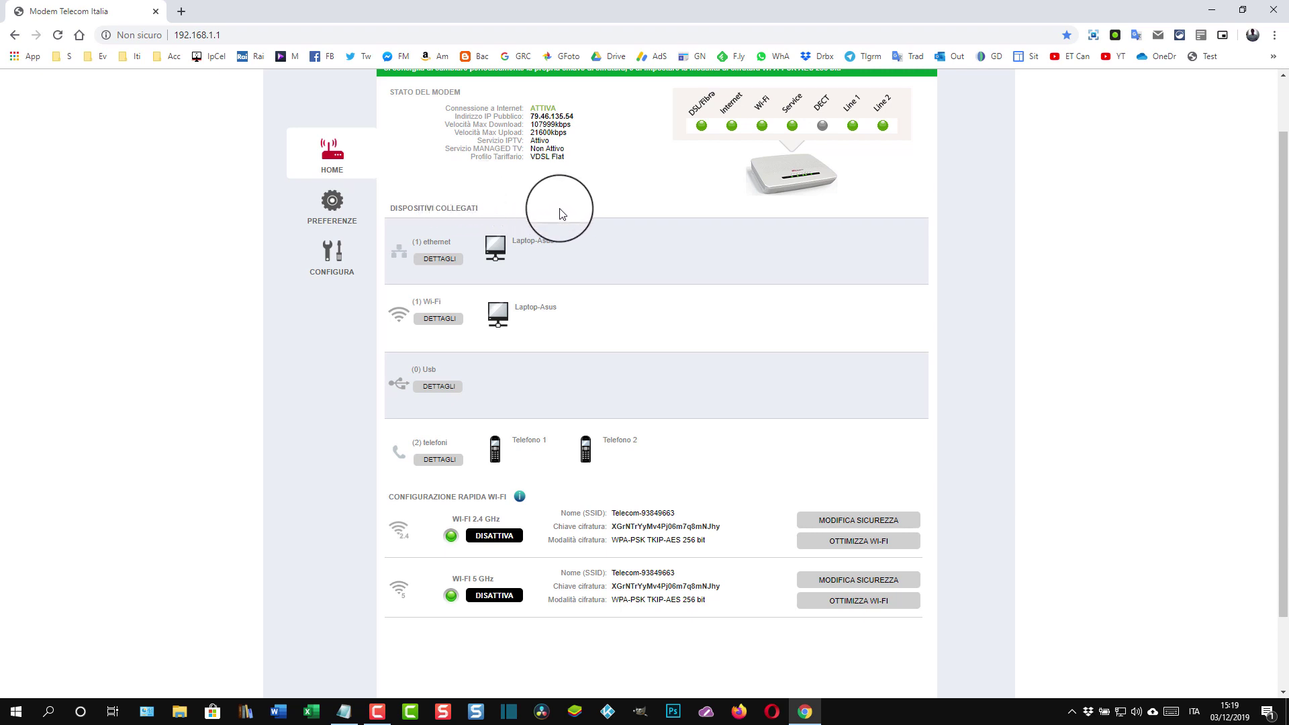
{"action": "scroll", "coordinate": [645, 267], "scroll_direction": "up", "scroll_amount": 1}
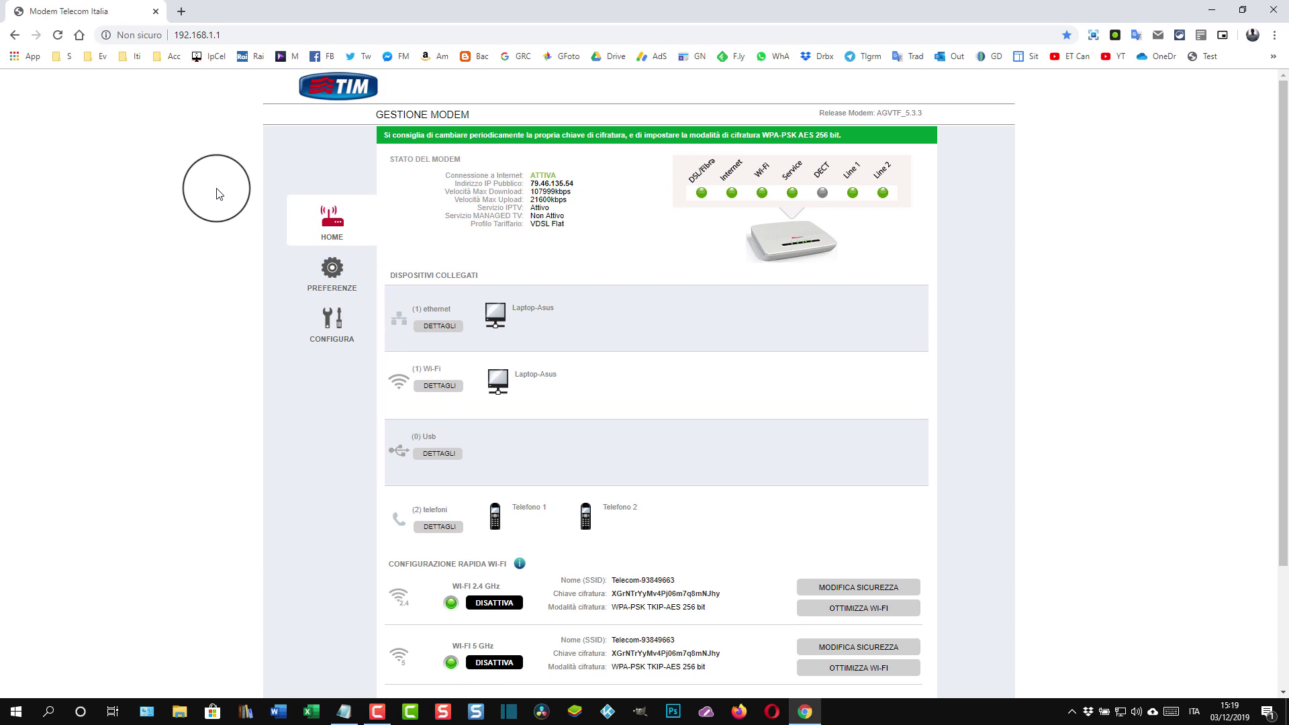
{"action": "scroll", "coordinate": [1136, 211], "scroll_direction": "down", "scroll_amount": 2}
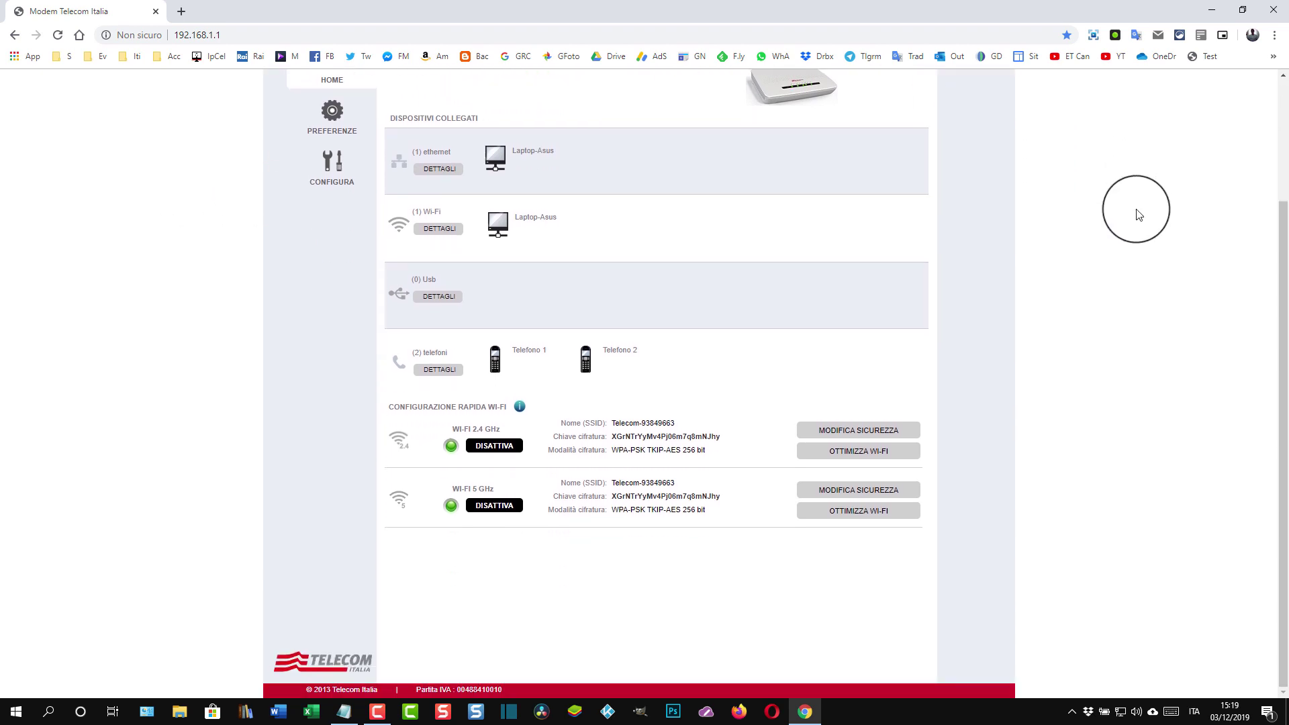
{"action": "scroll", "coordinate": [1139, 214], "scroll_direction": "up", "scroll_amount": 2}
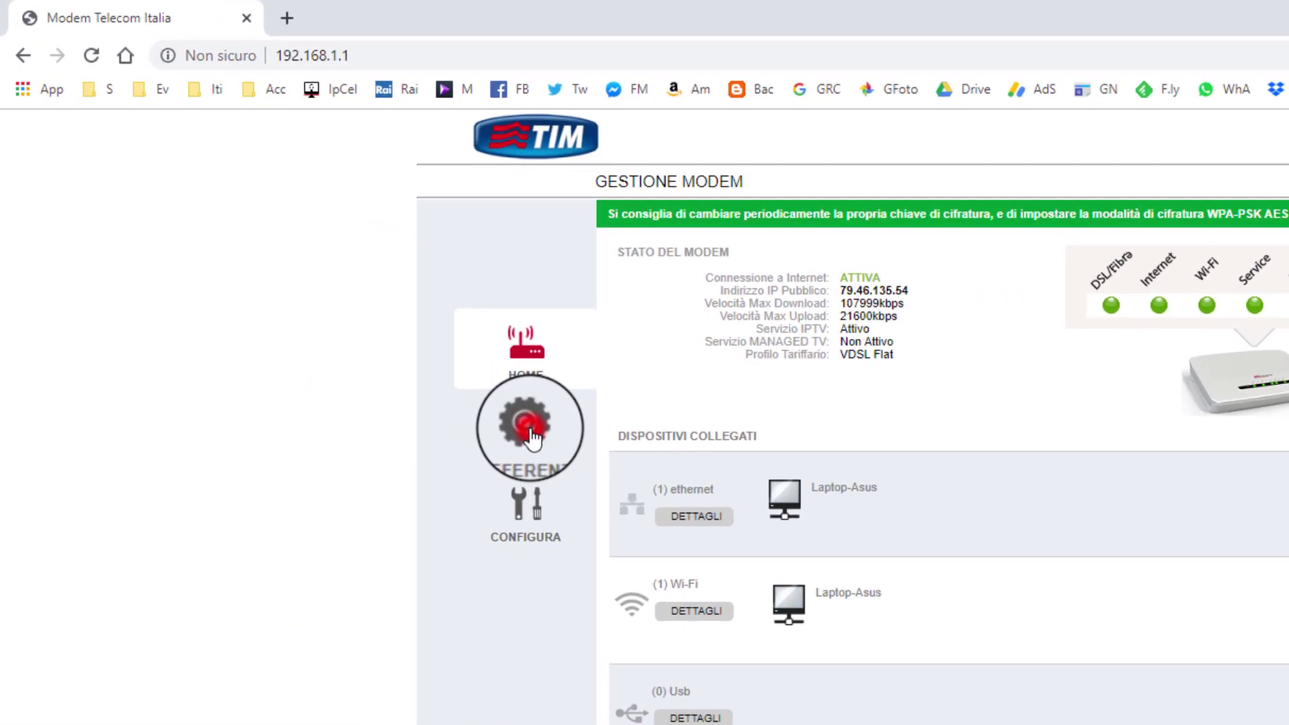
Go to the guest Wi-Fi configuration form in the modem's Wi-Fi preferences.
{"action": "left_click", "coordinate": [332, 270]}
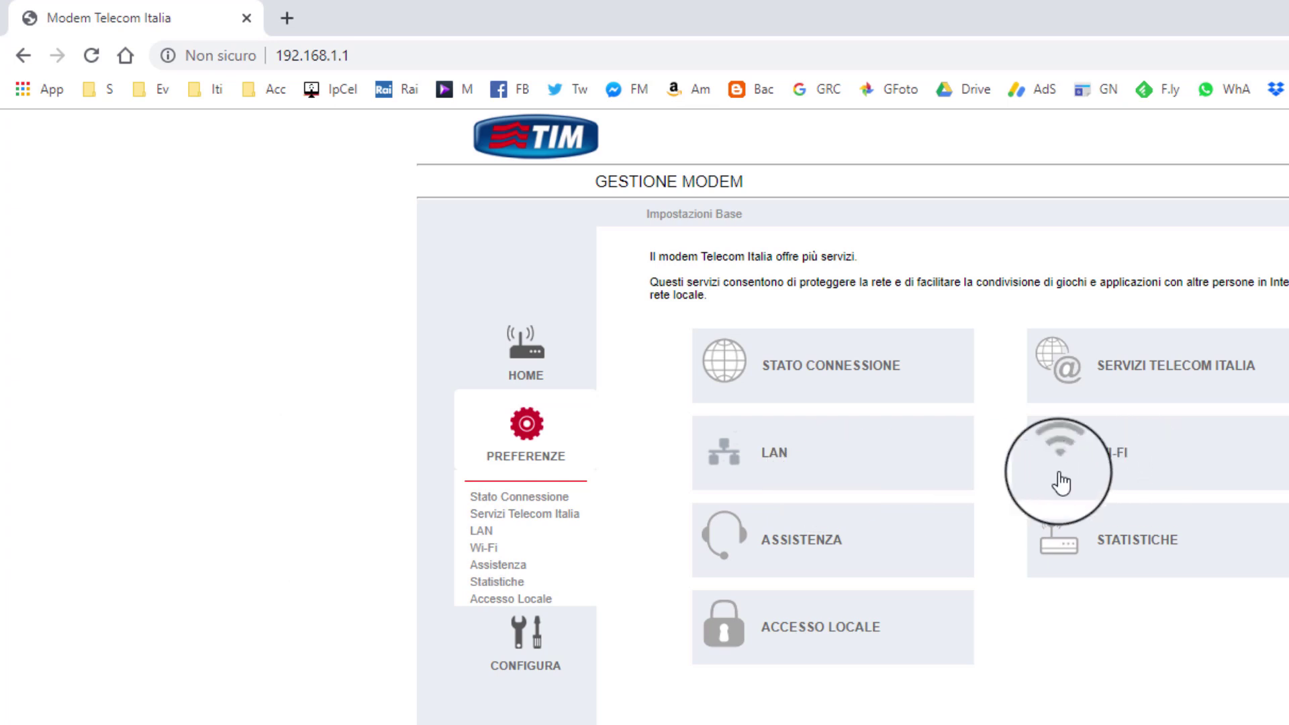
{"action": "left_click", "coordinate": [489, 548]}
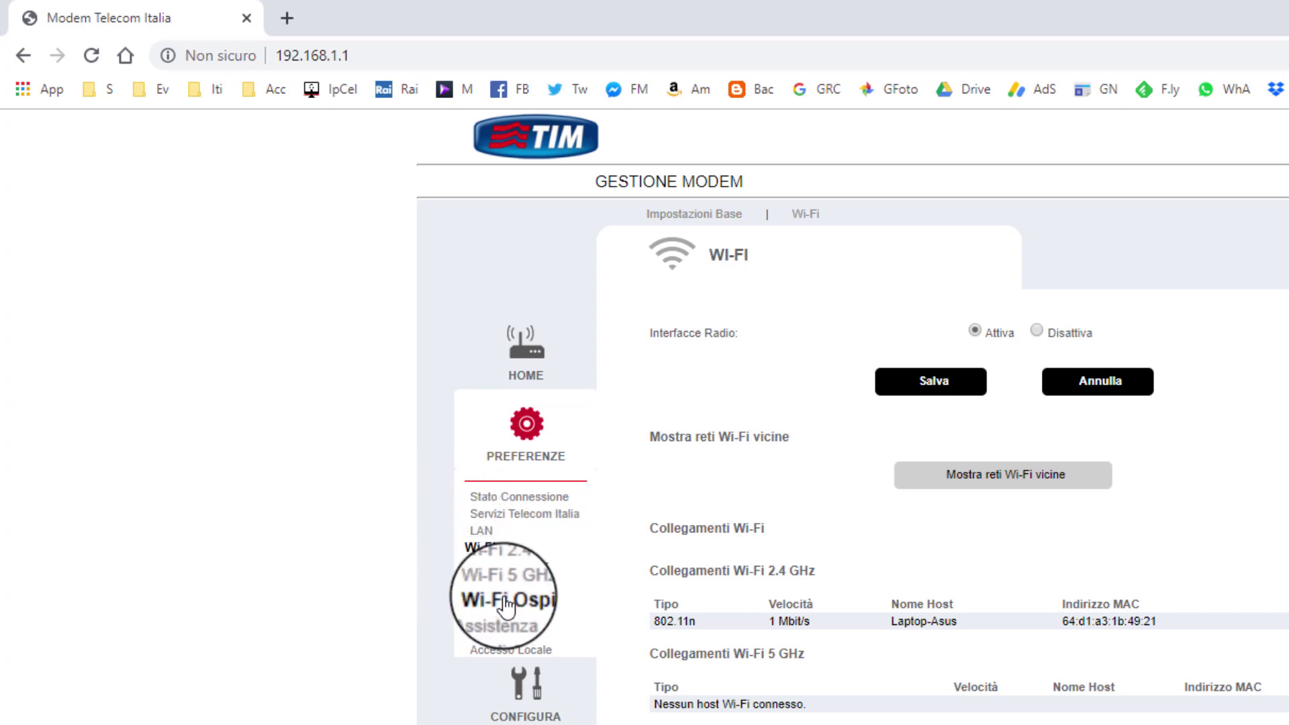
{"action": "left_click", "coordinate": [506, 601]}
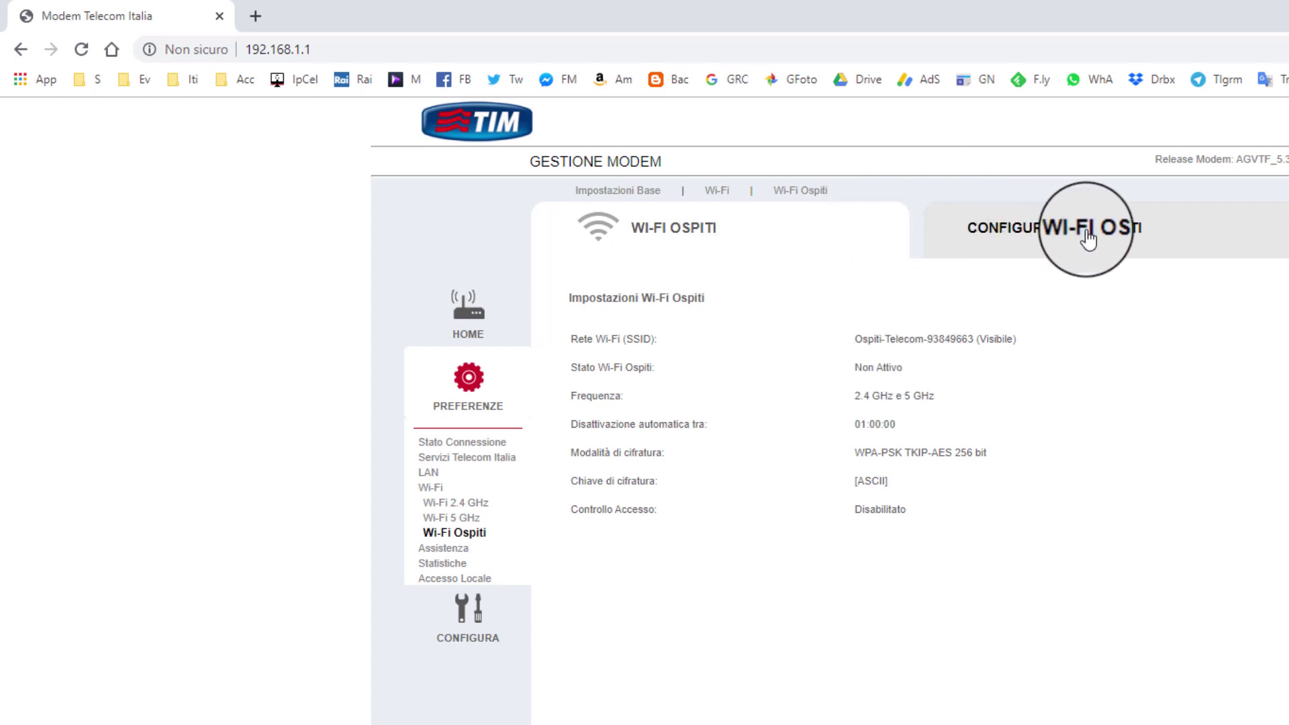
{"action": "left_click", "coordinate": [1088, 236]}
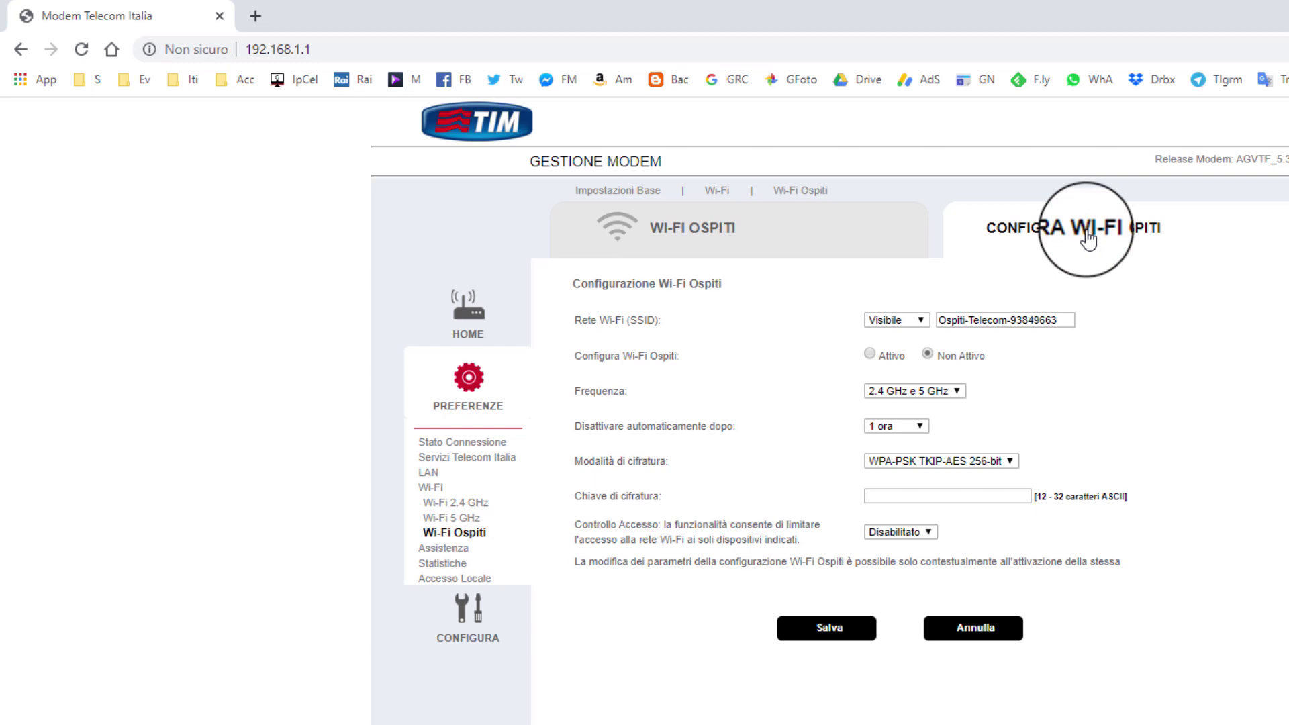
Set the guest Wi-Fi to Attivo and its automatic deactivation to 30 minuti.
{"action": "left_click", "coordinate": [921, 321]}
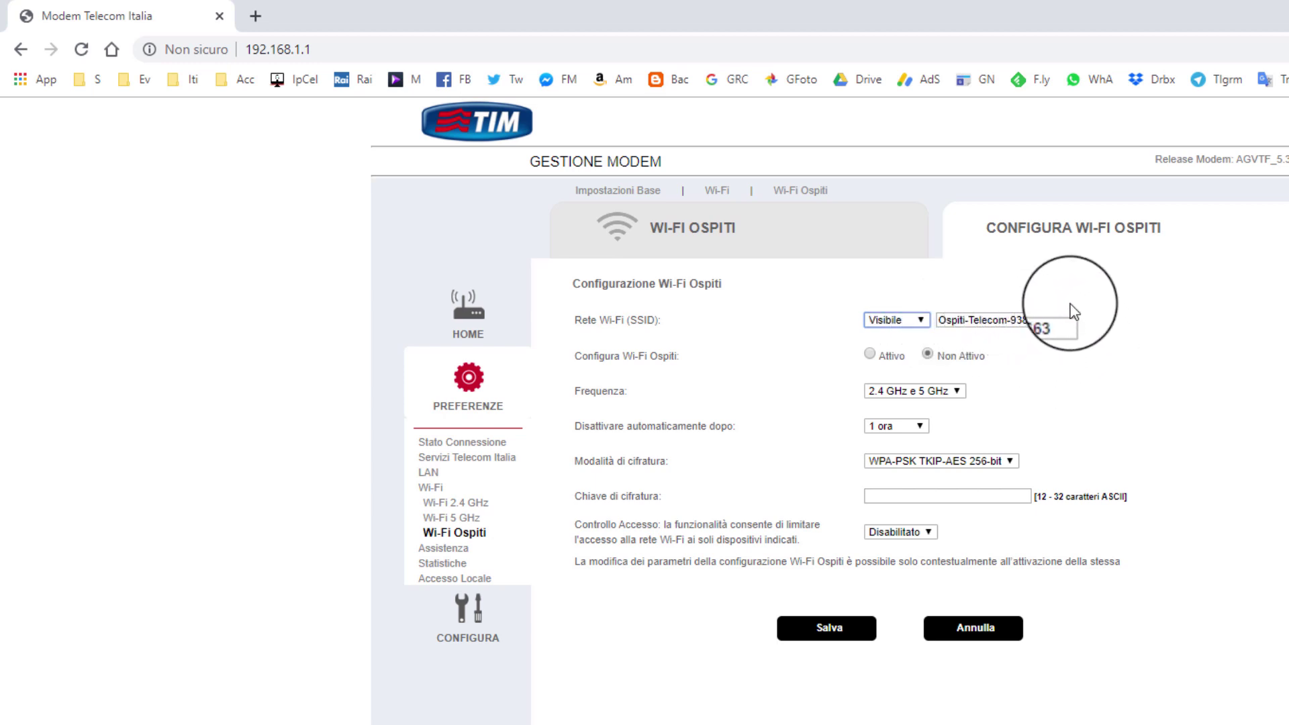
{"action": "left_click", "coordinate": [870, 355]}
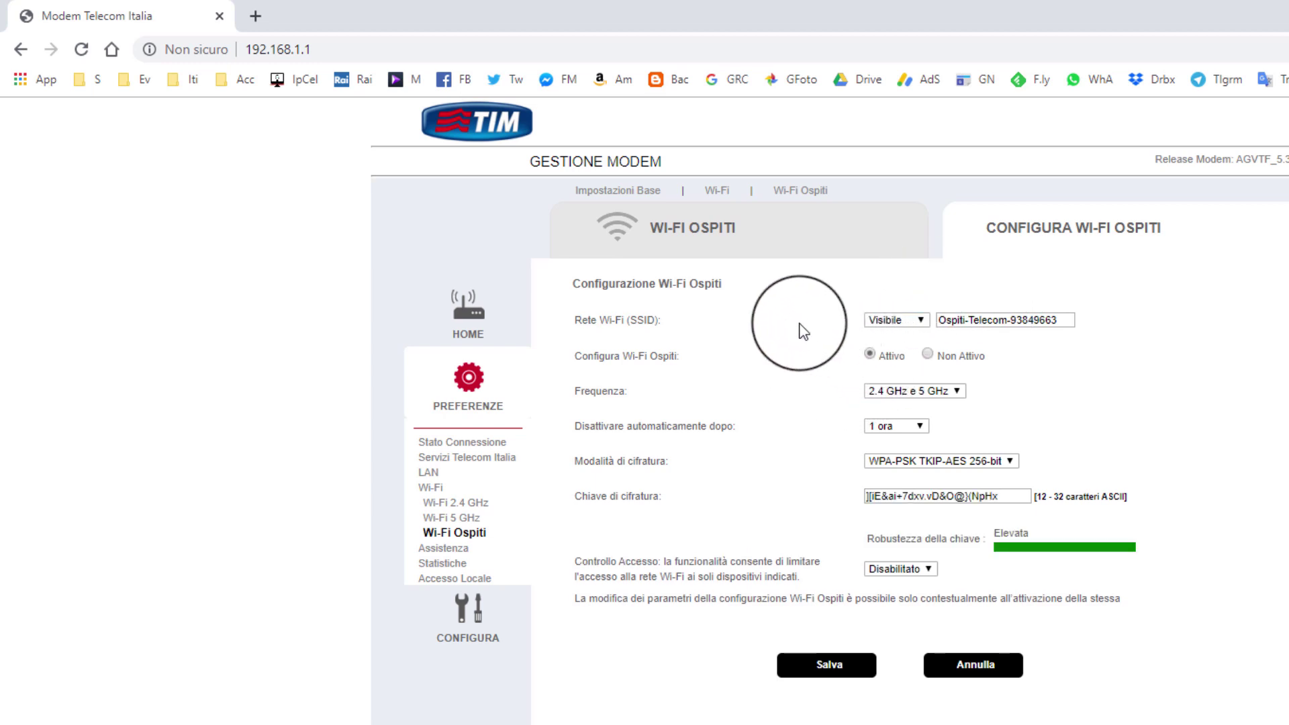
{"action": "left_click", "coordinate": [957, 392]}
{"action": "left_click", "coordinate": [958, 394]}
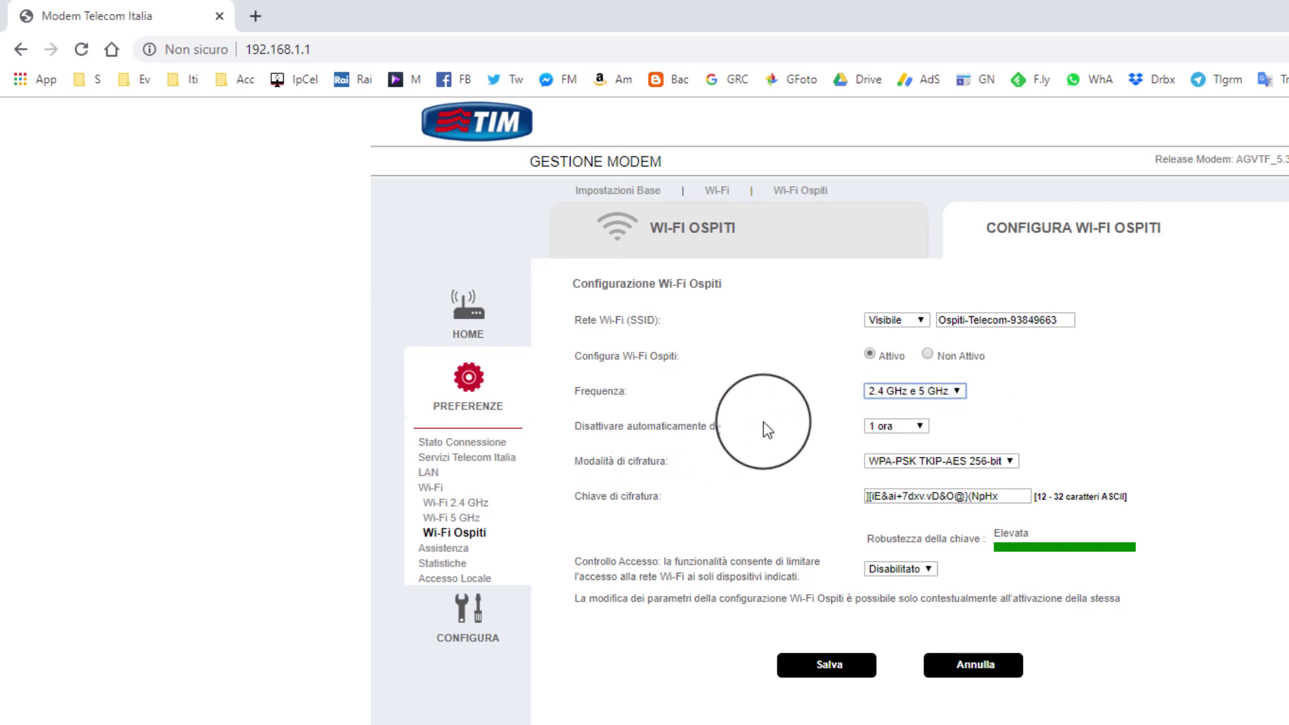
{"action": "left_click", "coordinate": [923, 426]}
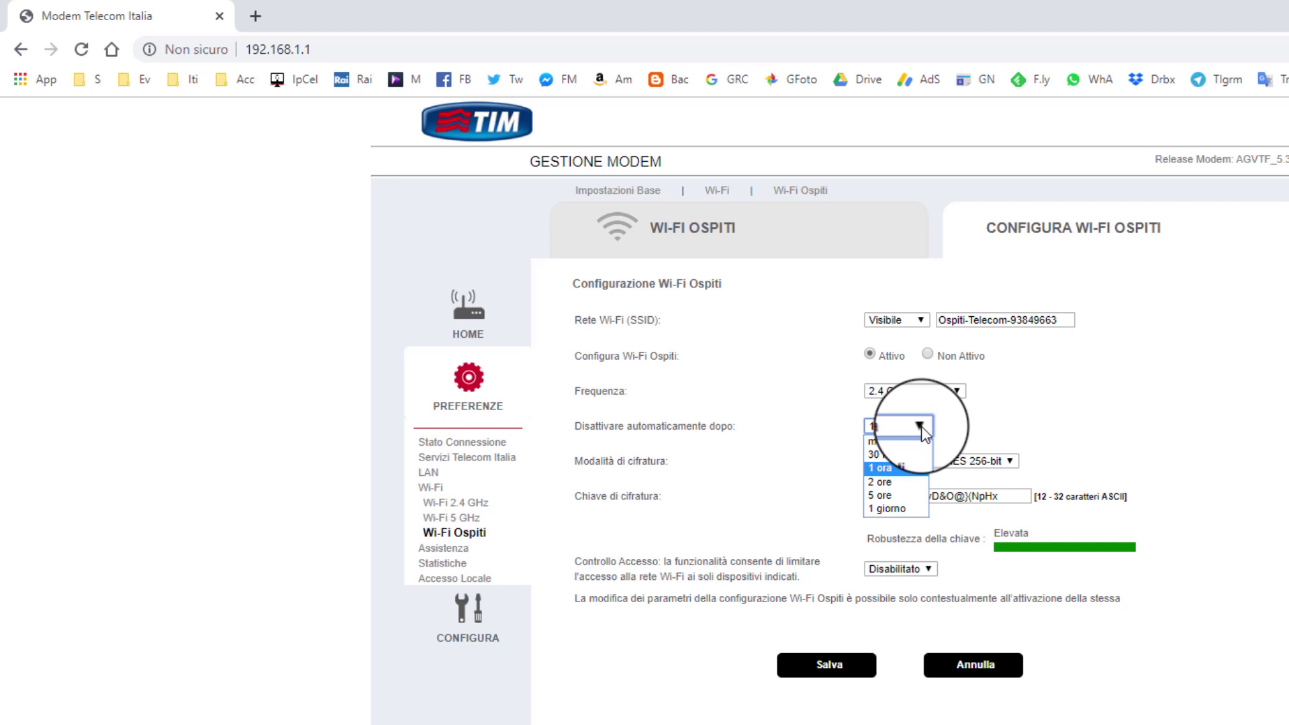
{"action": "left_click", "coordinate": [907, 451]}
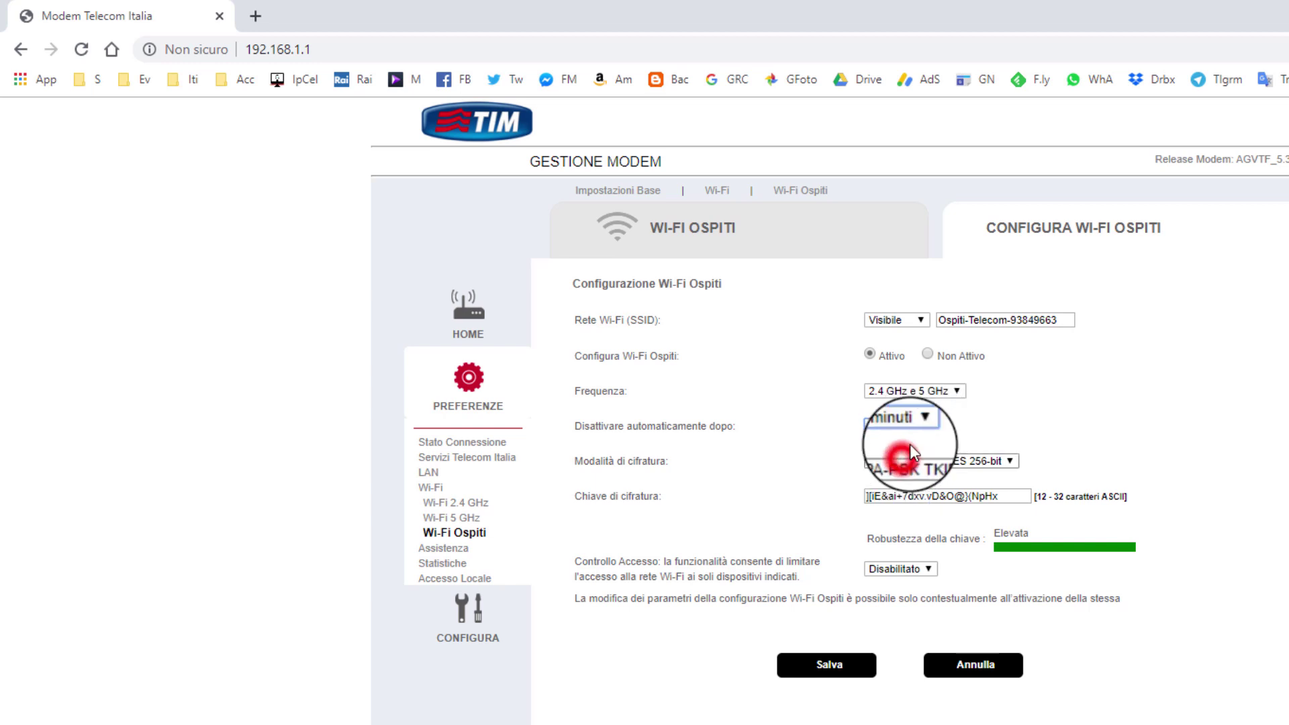
{"action": "left_click", "coordinate": [784, 400]}
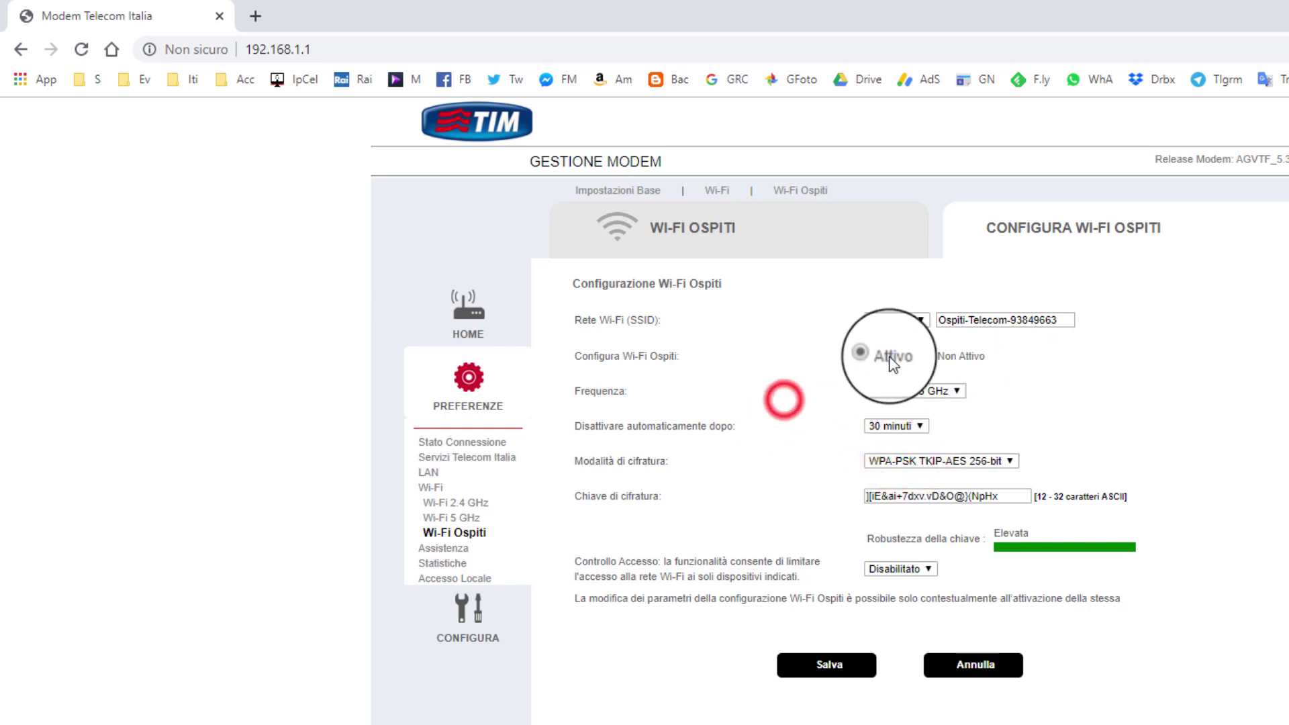
Review the encryption modes and replace the generated guest Wi-Fi encryption key with a custom key.
{"action": "left_click", "coordinate": [1009, 461]}
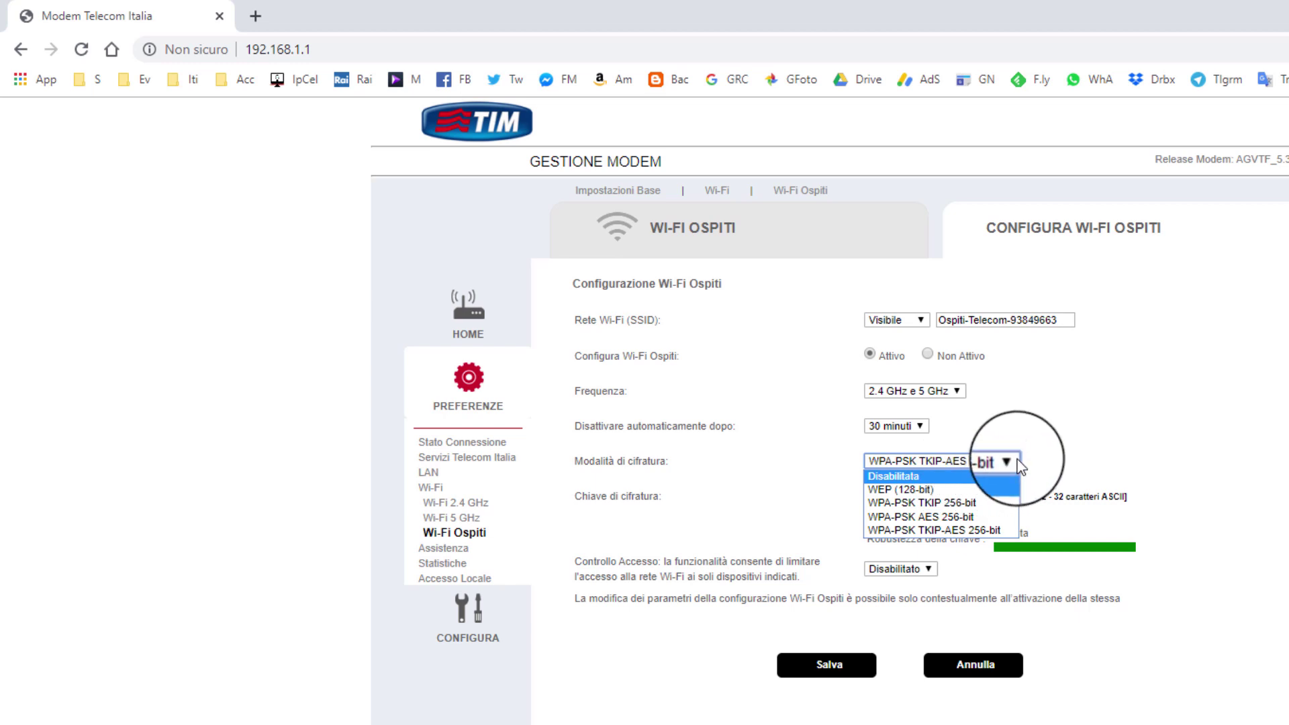
{"action": "left_click", "coordinate": [1010, 461]}
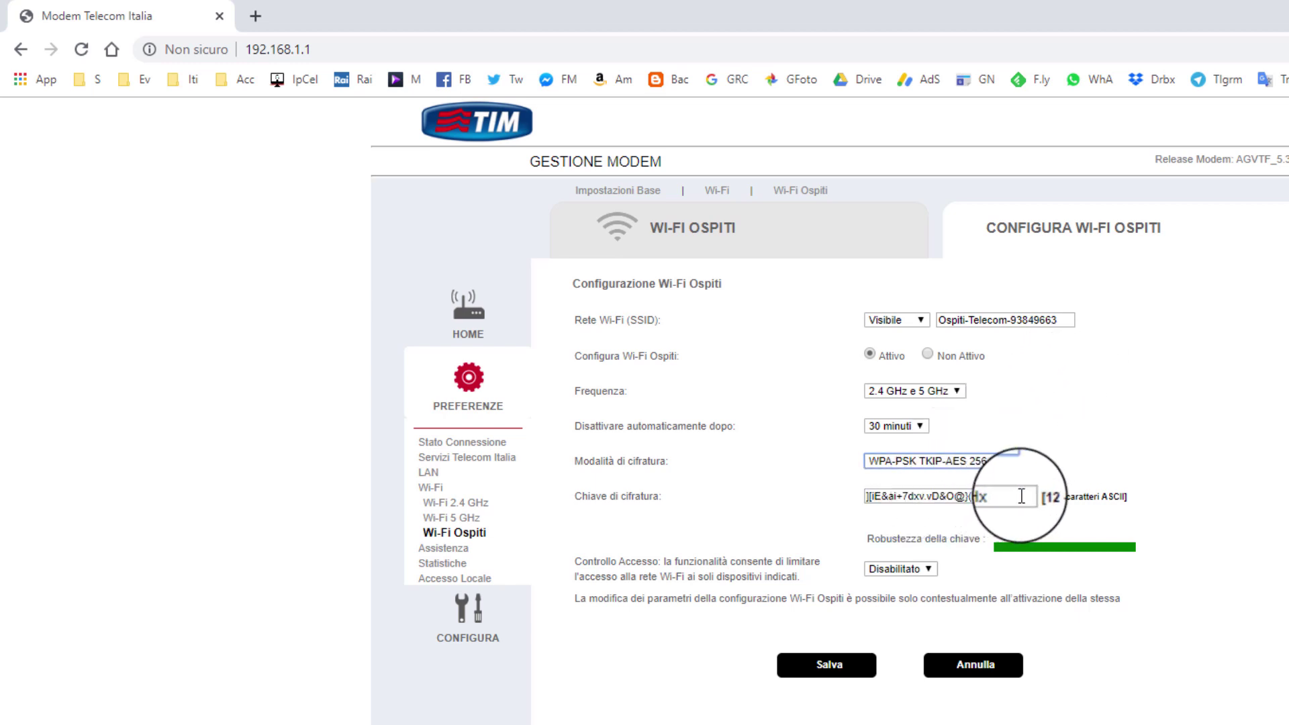
{"action": "left_click_drag", "start_coordinate": [1021, 496], "coordinate": [846, 491]}
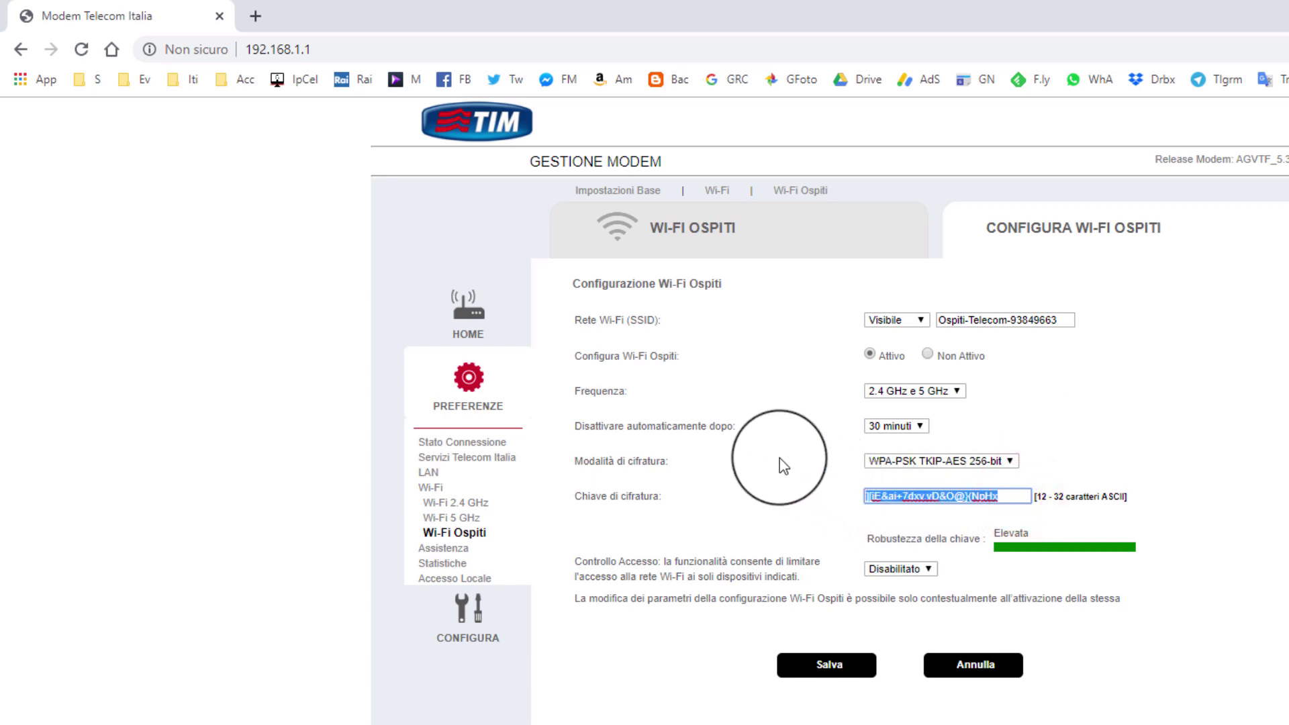
{"action": "left_click", "coordinate": [775, 453]}
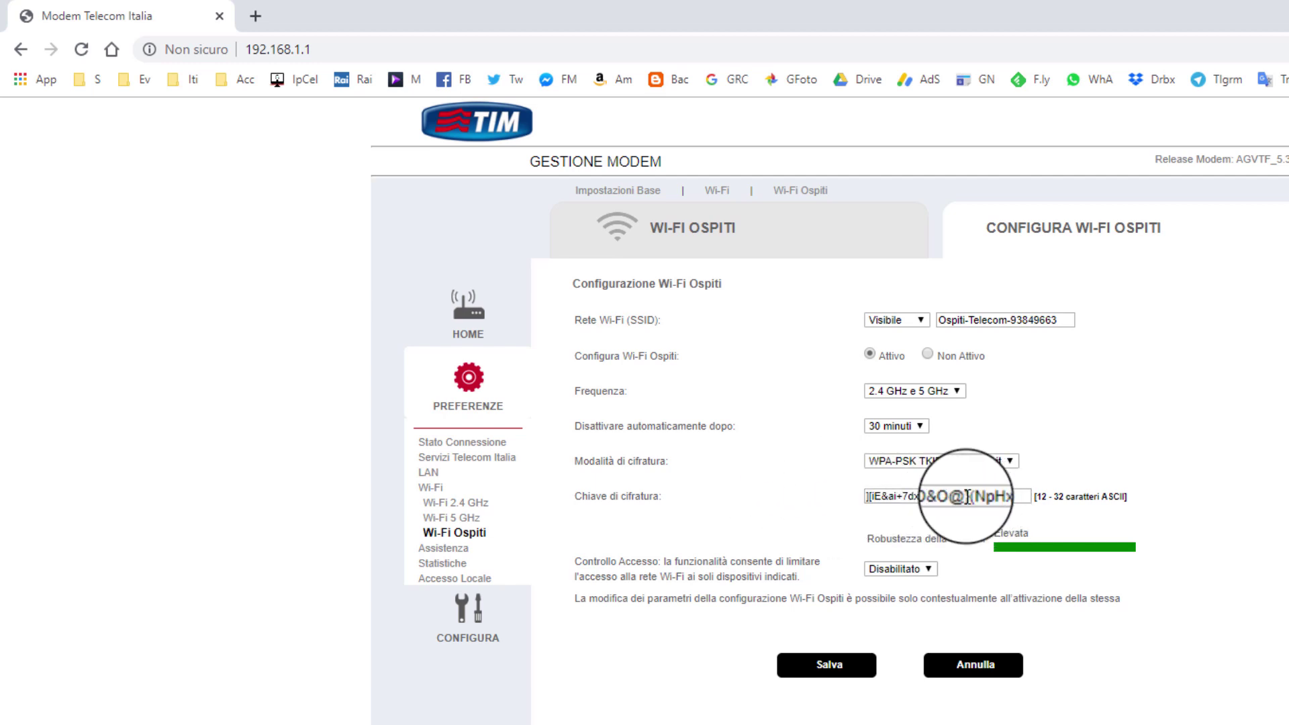
{"action": "left_click_drag", "start_coordinate": [1000, 496], "coordinate": [828, 496]}
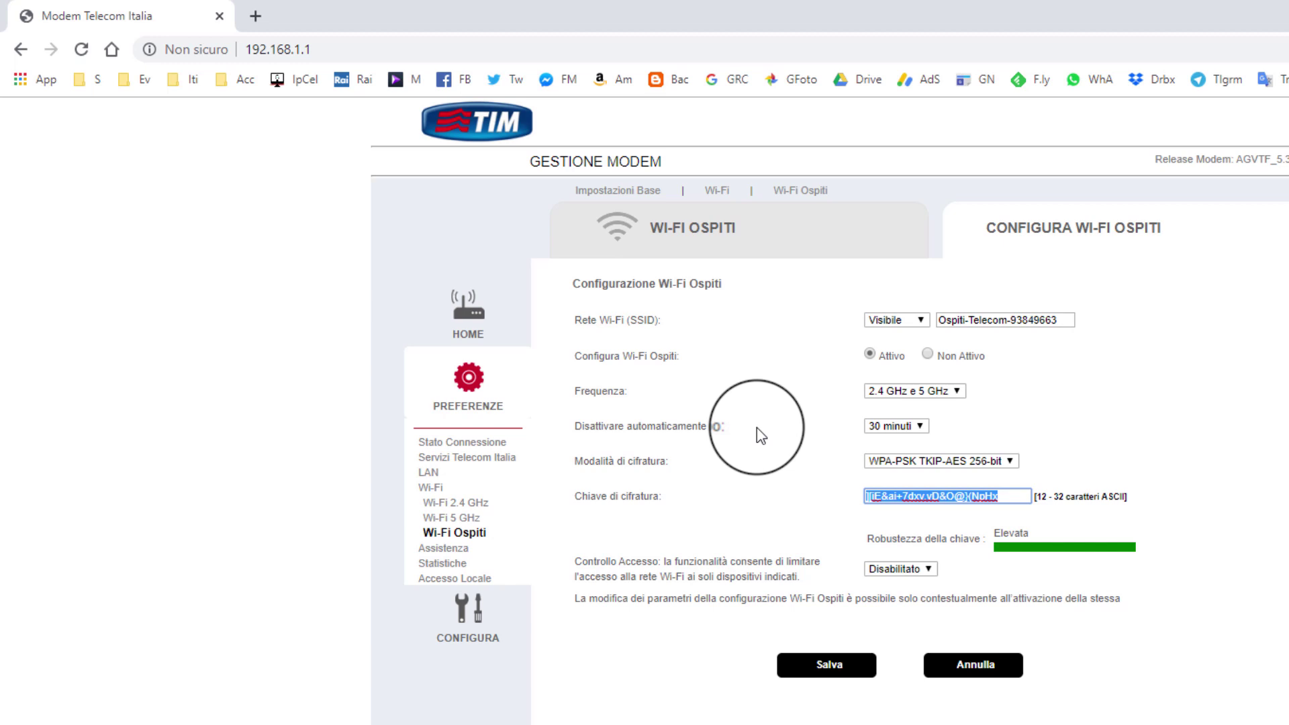
{"action": "key", "text": "BackSpace"}
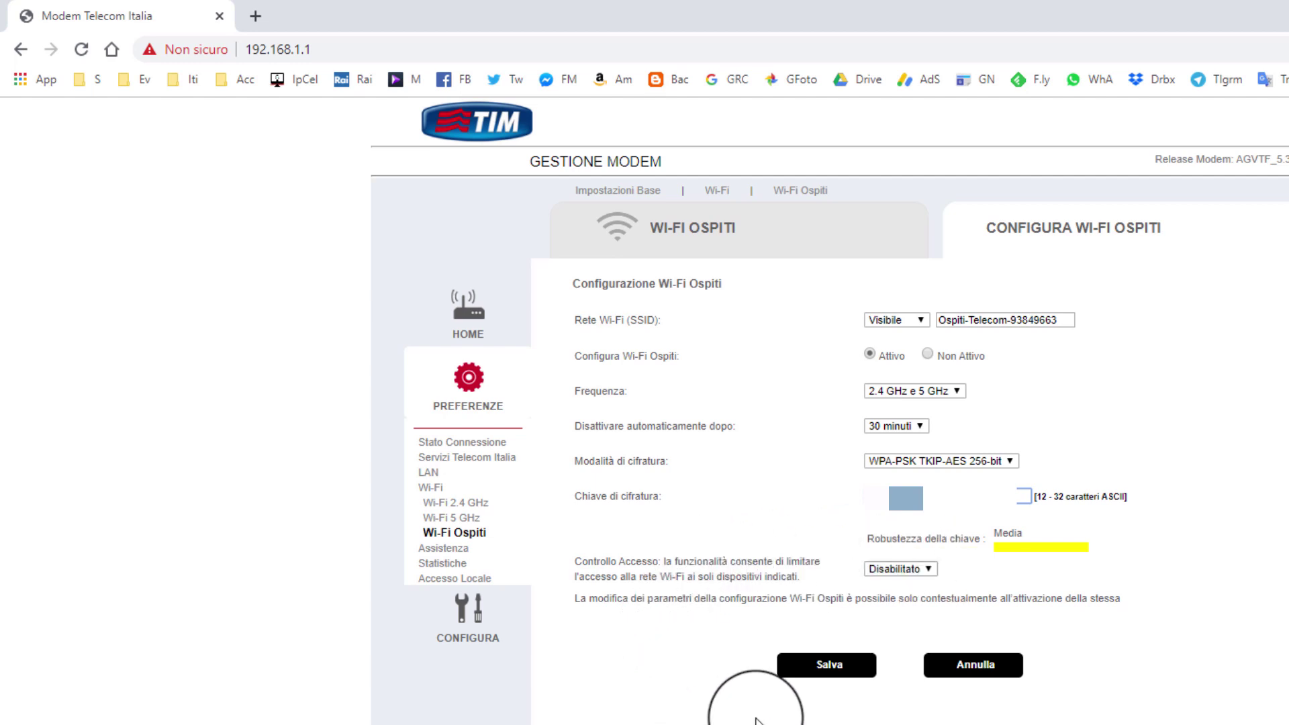
Save the guest Wi-Fi configuration, accepting every warning, and check the computer's available wireless networks for the guest network.
{"action": "left_click", "coordinate": [842, 671]}
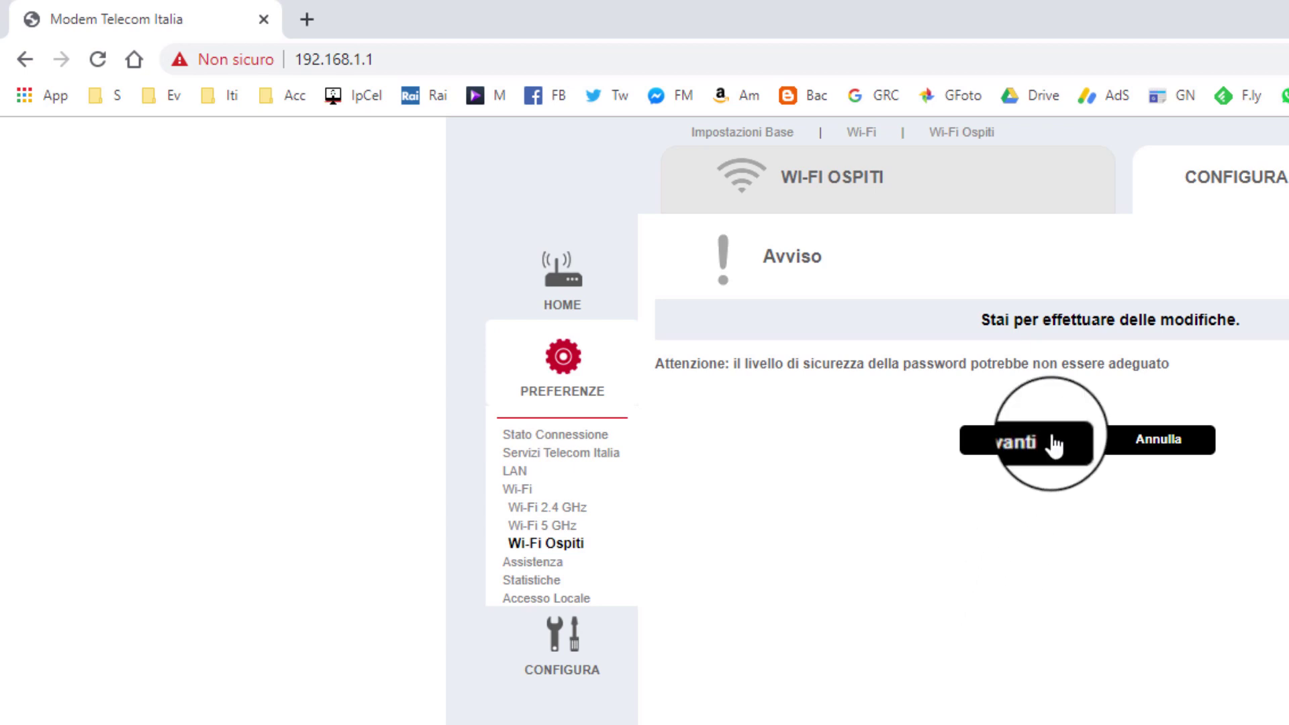
{"action": "left_click", "coordinate": [1030, 445]}
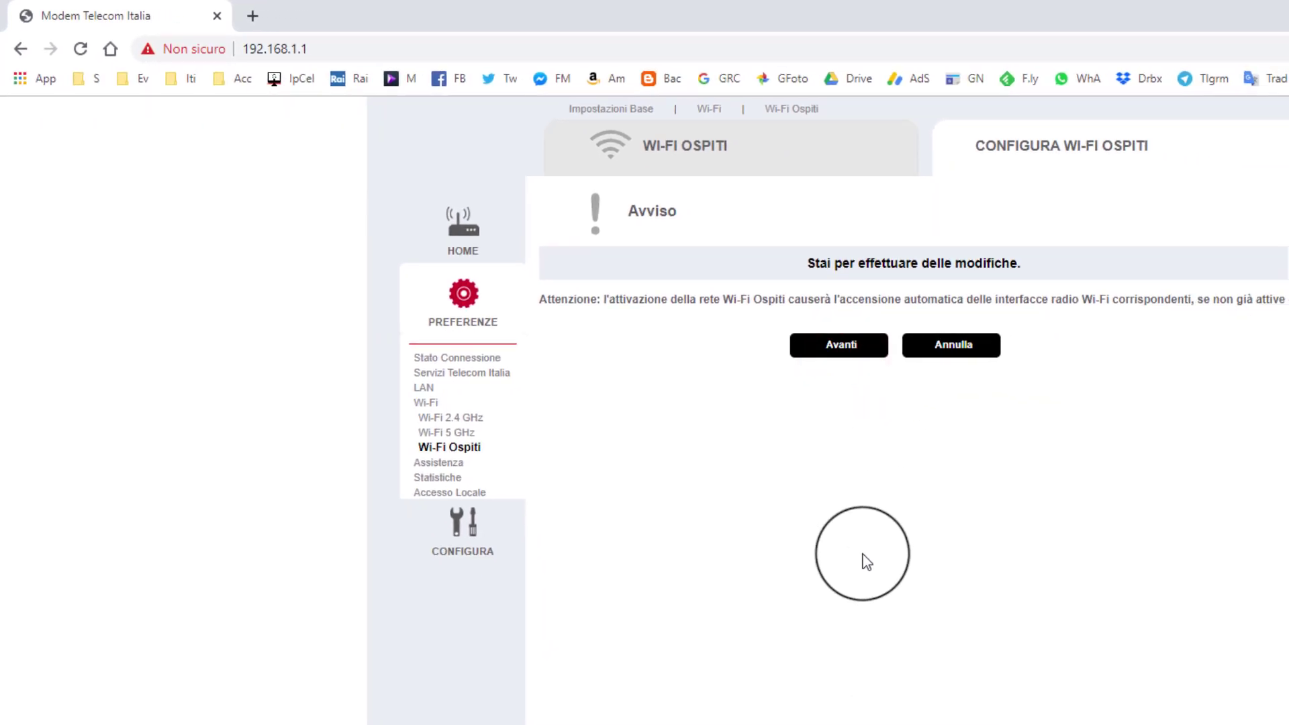
{"action": "left_click", "coordinate": [842, 349]}
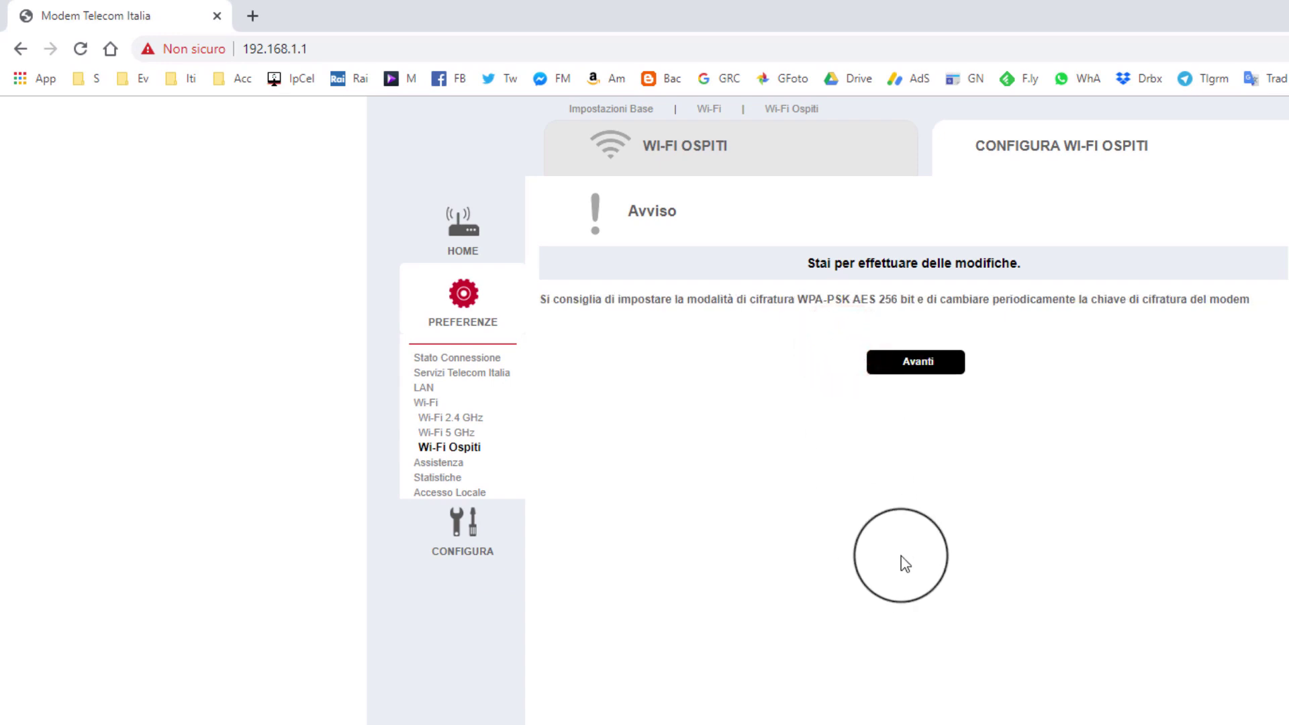
{"action": "left_click", "coordinate": [926, 366]}
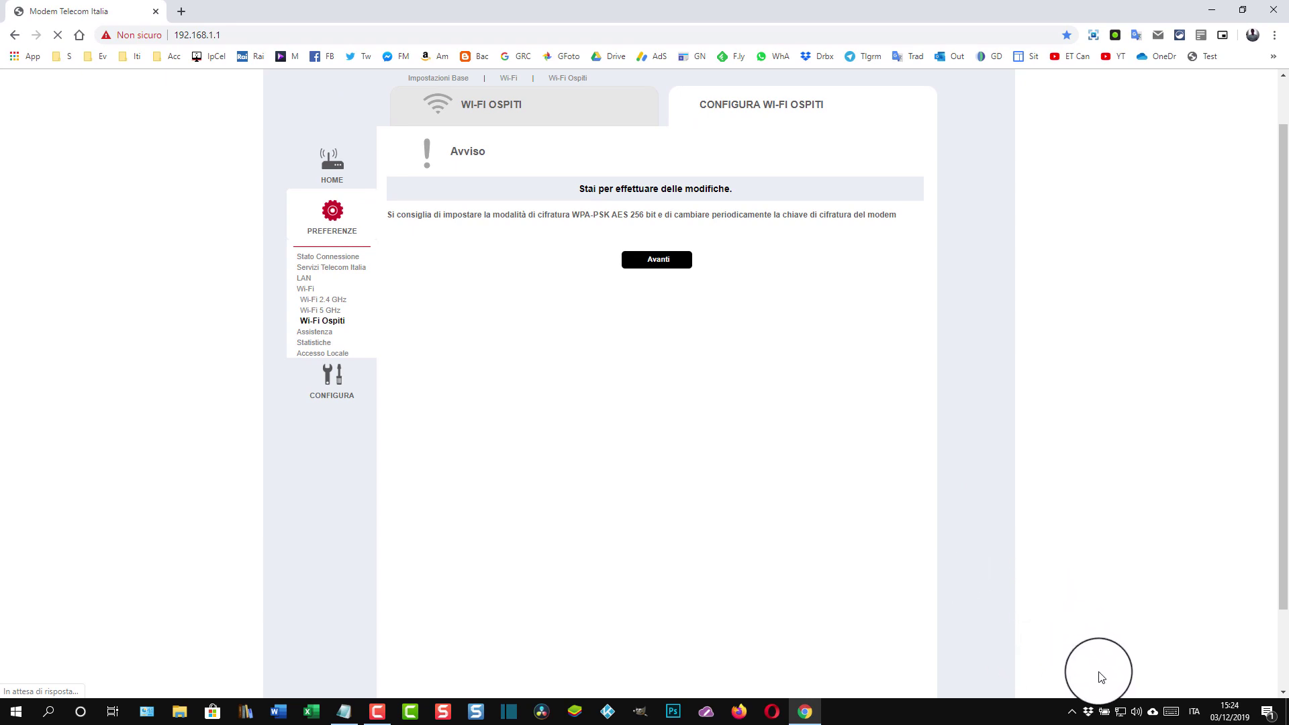
{"action": "left_click", "coordinate": [1120, 714]}
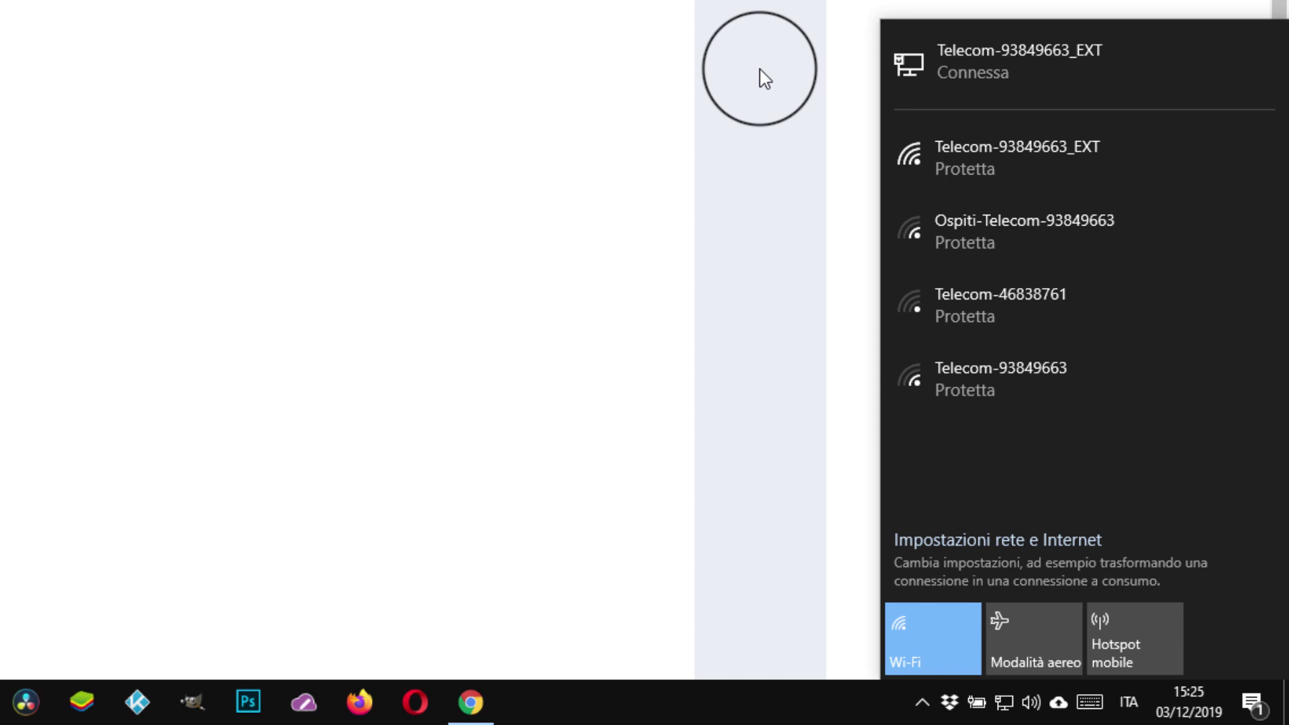
{"action": "left_click", "coordinate": [764, 77]}
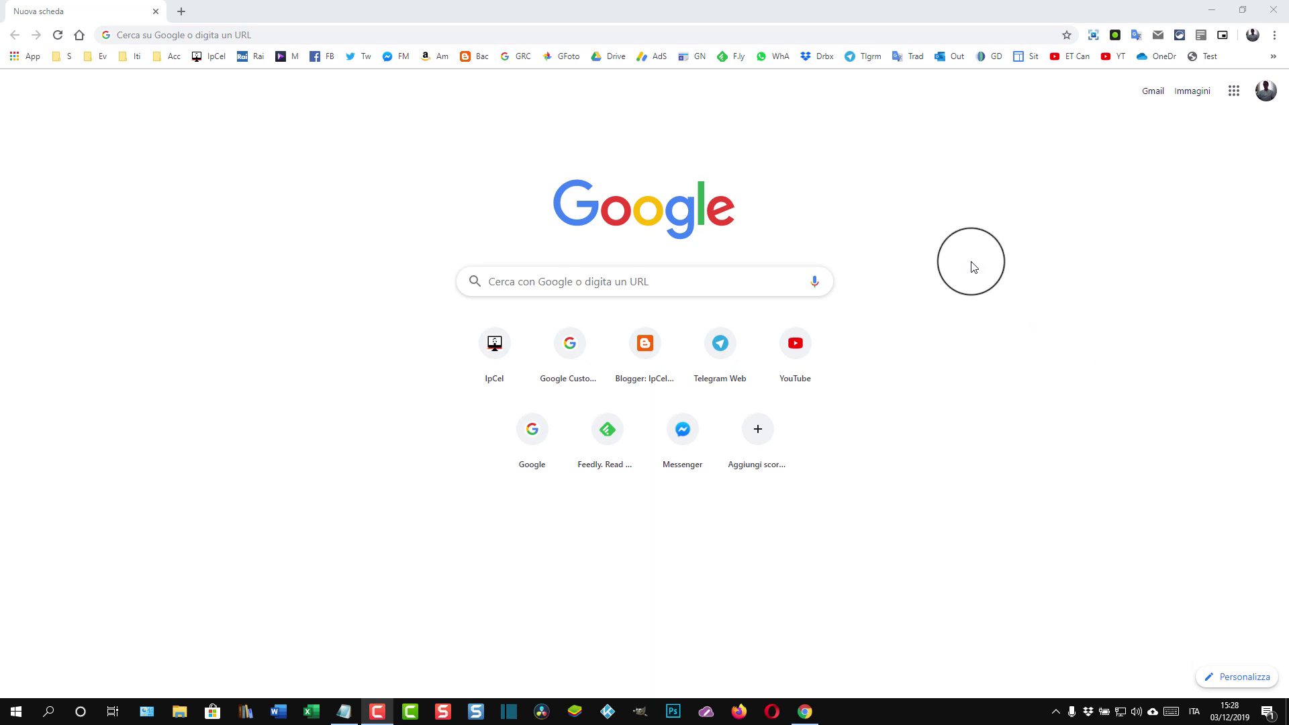
Reopen the bookmarked modem management page and display the current guest Wi-Fi settings in the Wi-Fi preferences.
{"action": "left_click", "coordinate": [1273, 57]}
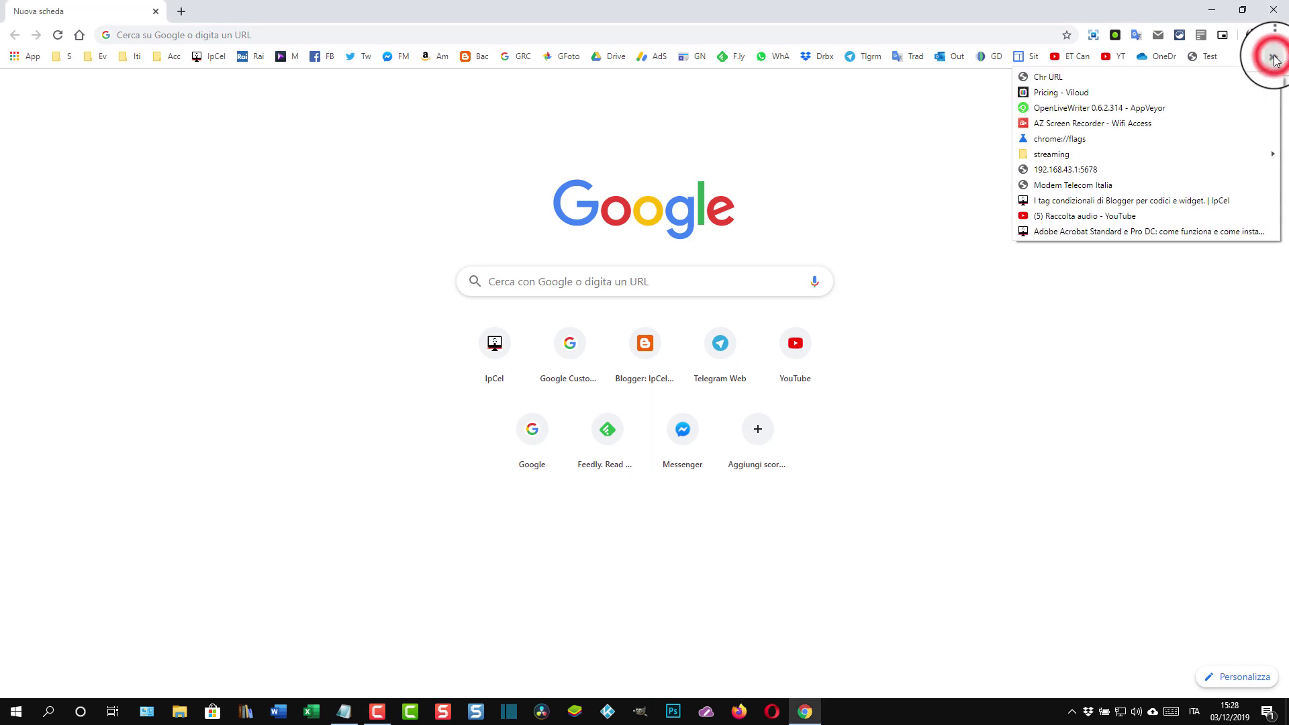
{"action": "left_click", "coordinate": [1102, 188]}
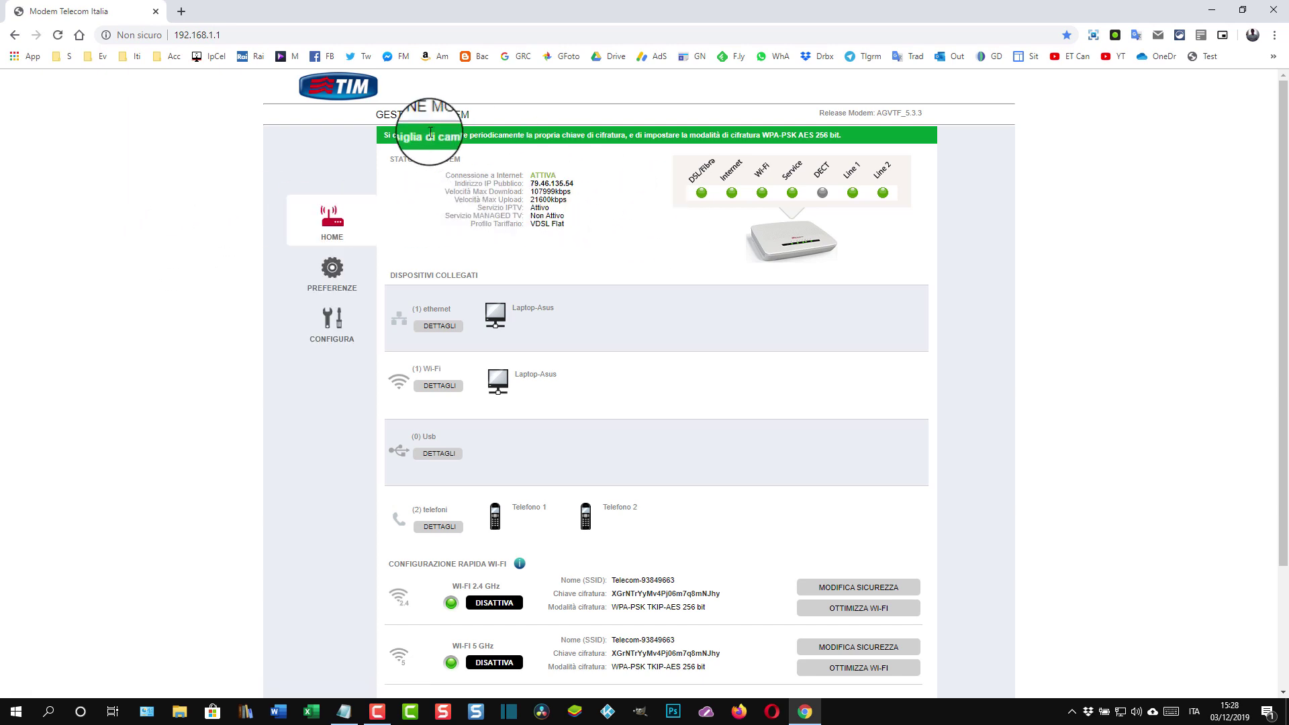
{"action": "scroll", "coordinate": [207, 190], "scroll_direction": "down", "scroll_amount": 1}
{"action": "left_click", "coordinate": [339, 203]}
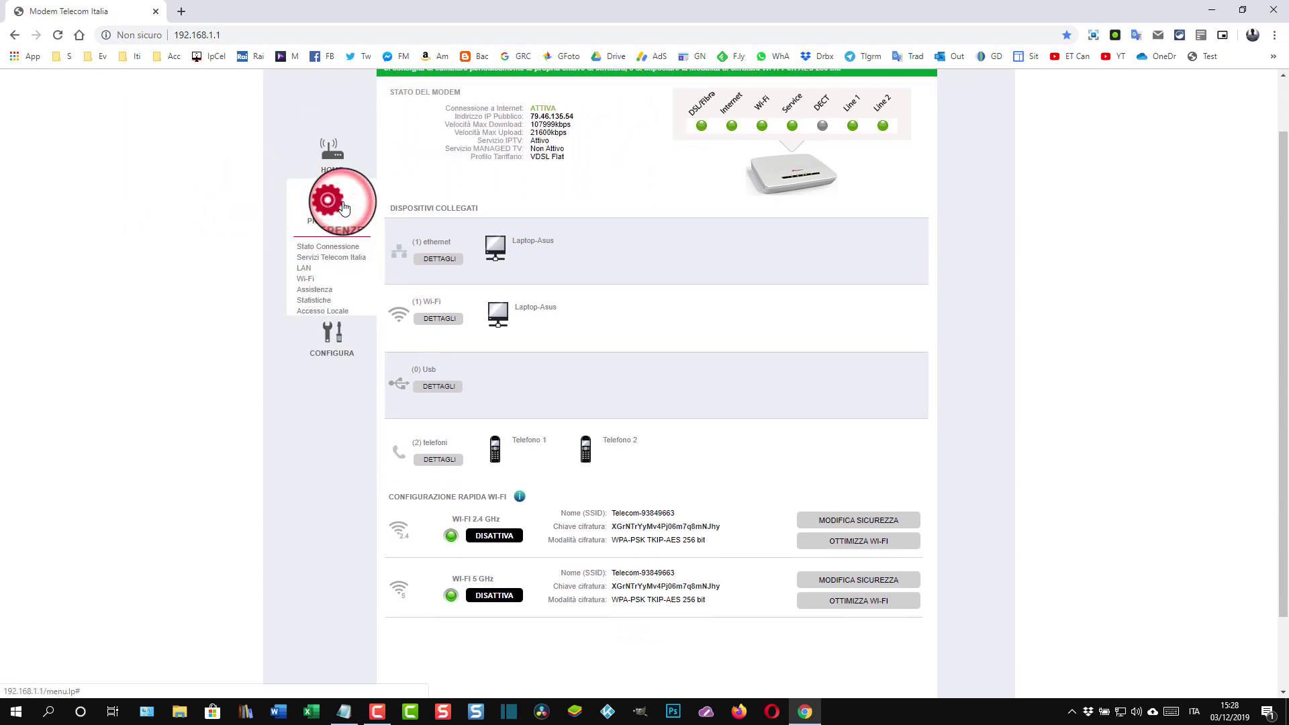
{"action": "left_click", "coordinate": [332, 199]}
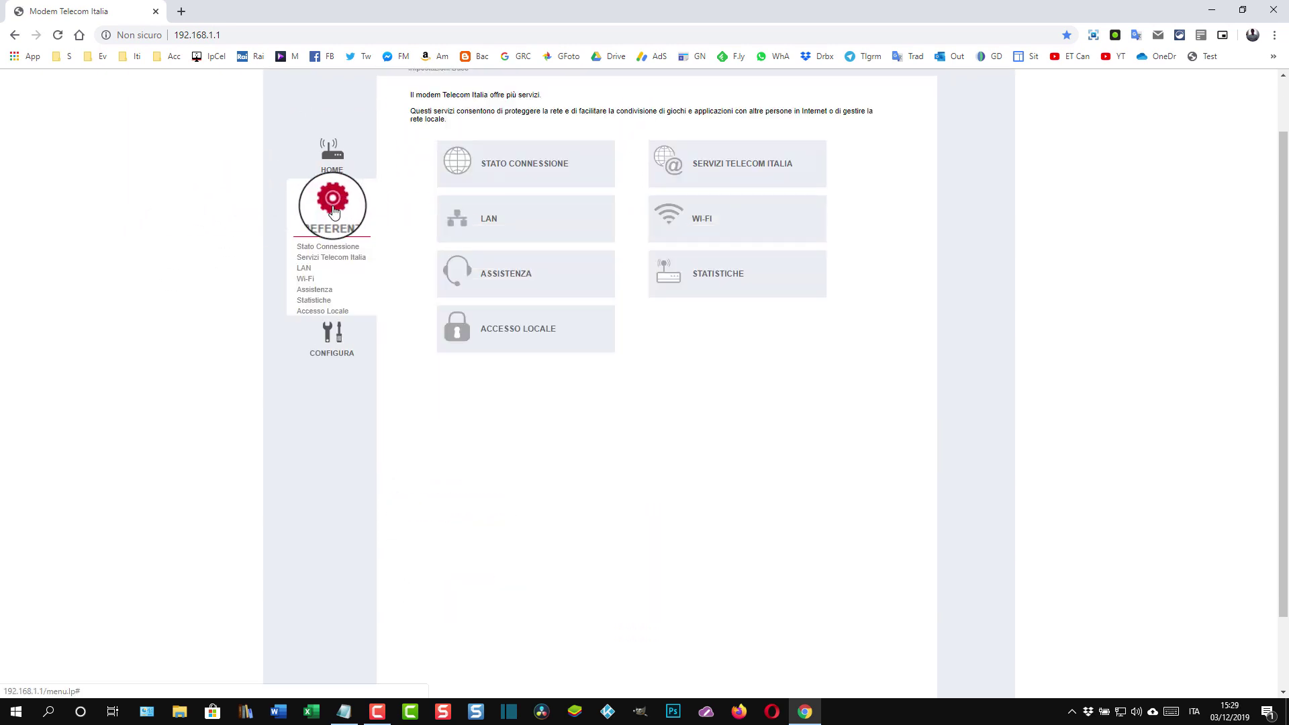
{"action": "left_click", "coordinate": [304, 282]}
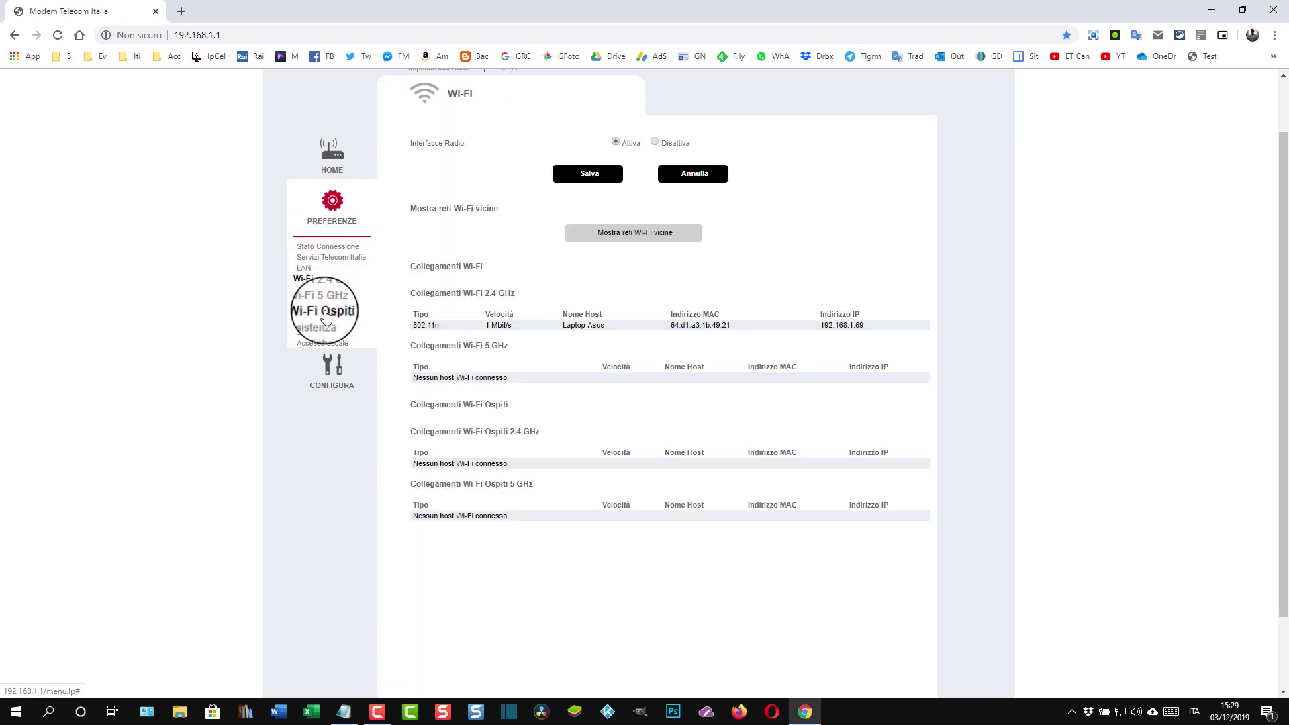
{"action": "left_click", "coordinate": [324, 312]}
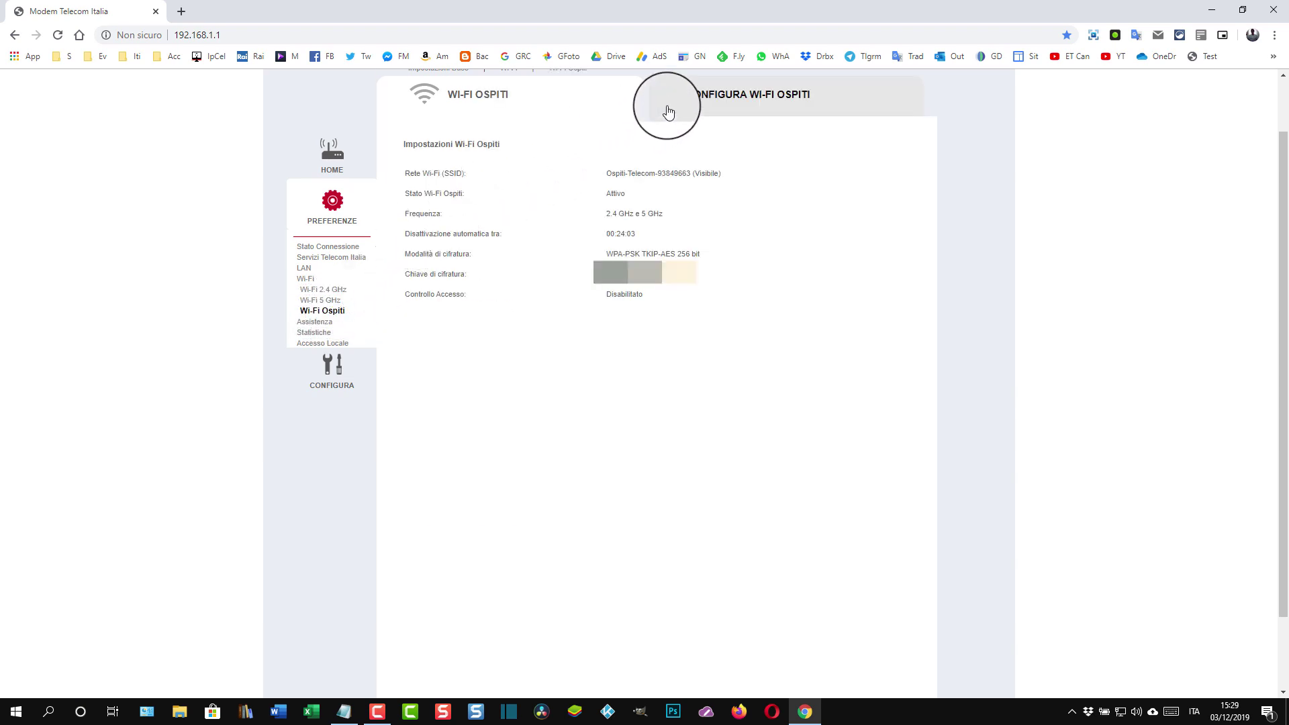
Set the guest Wi-Fi to Non Attivo in its configuration.
{"action": "left_click", "coordinate": [770, 98]}
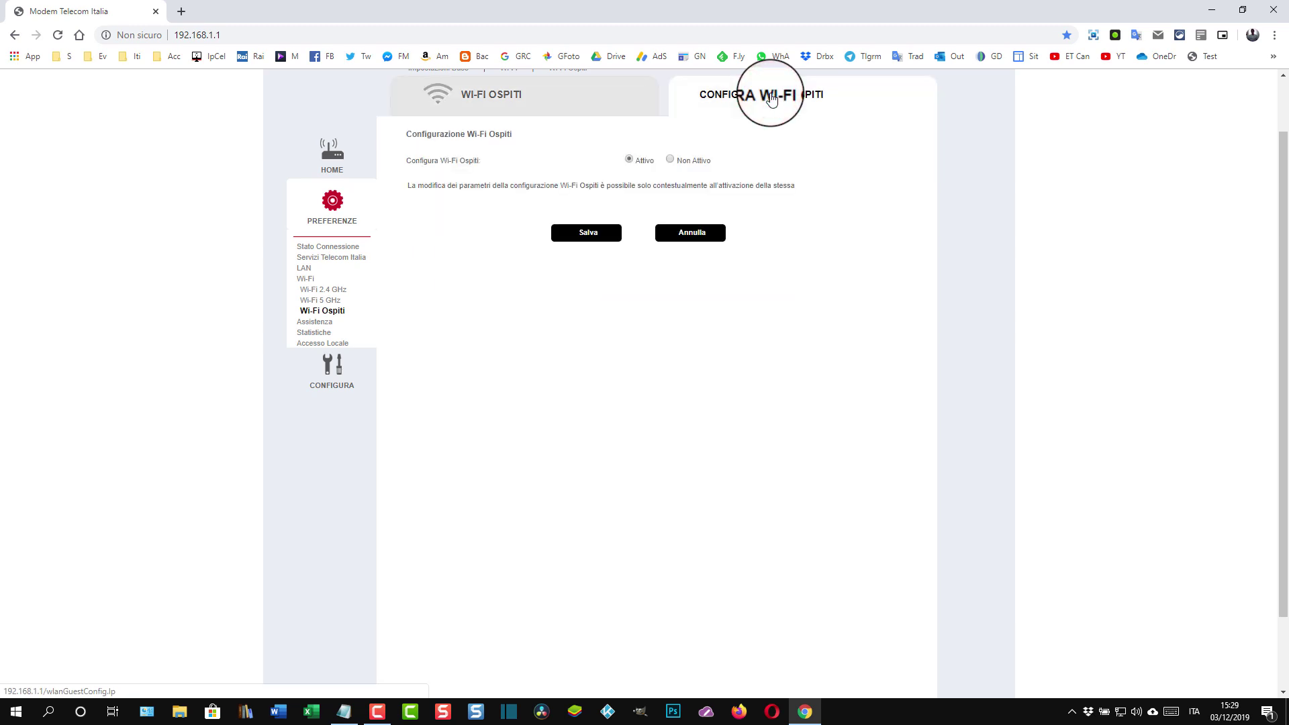
{"action": "left_click", "coordinate": [670, 159]}
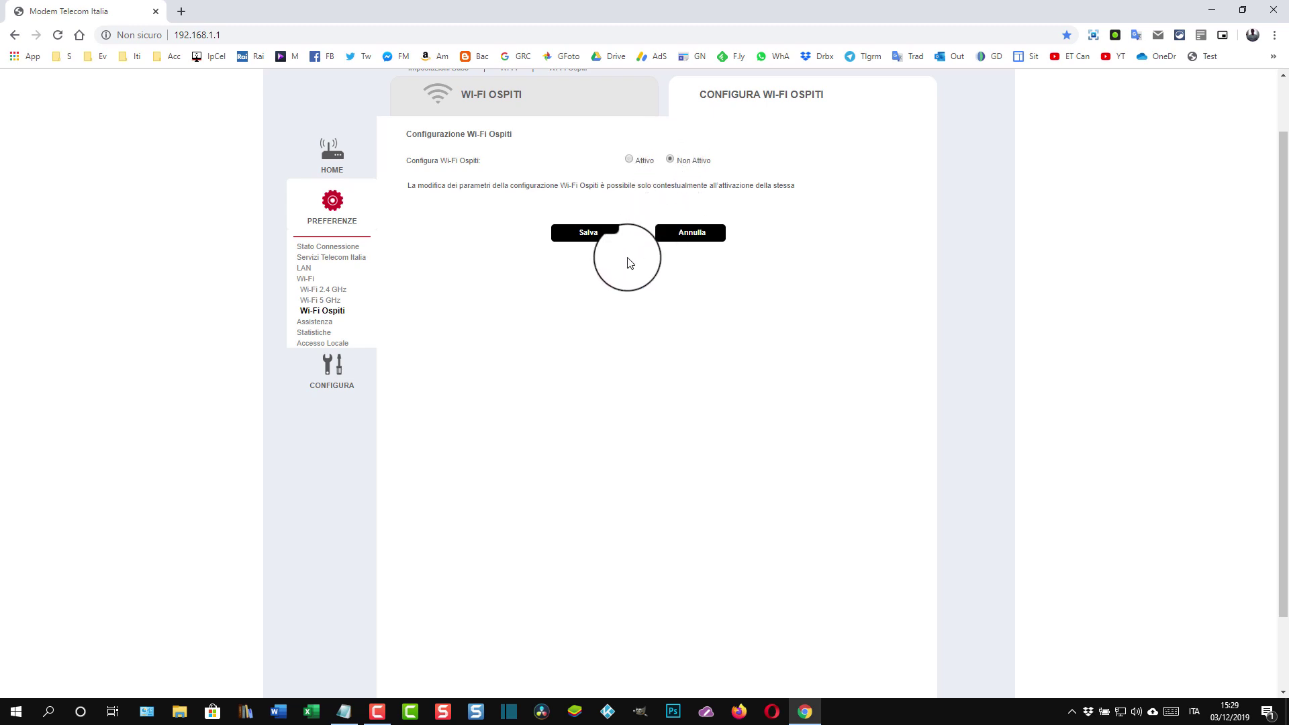